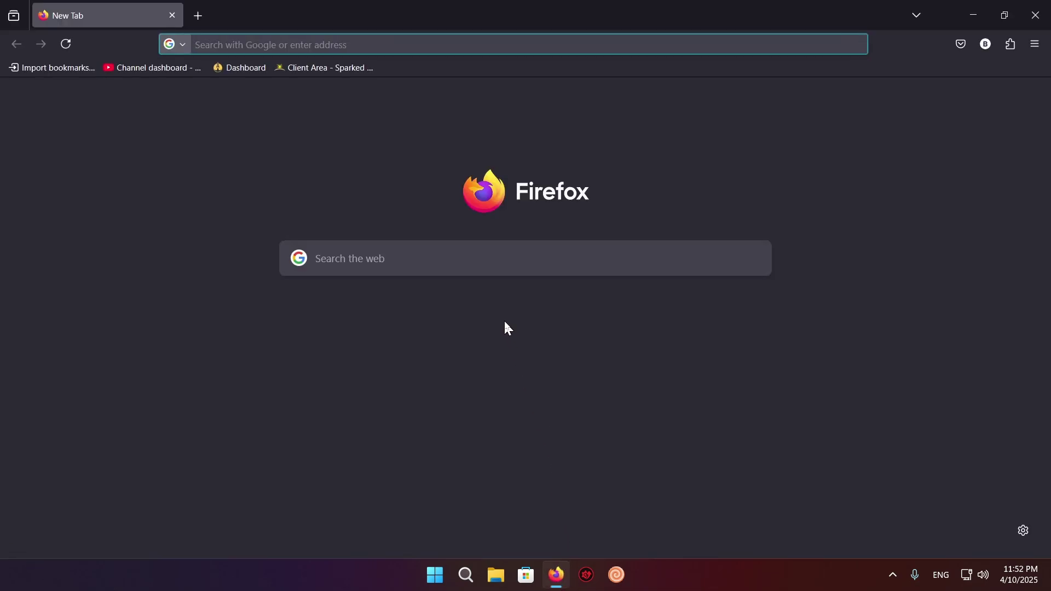
Search Google for Lunar Client
click(404, 262)
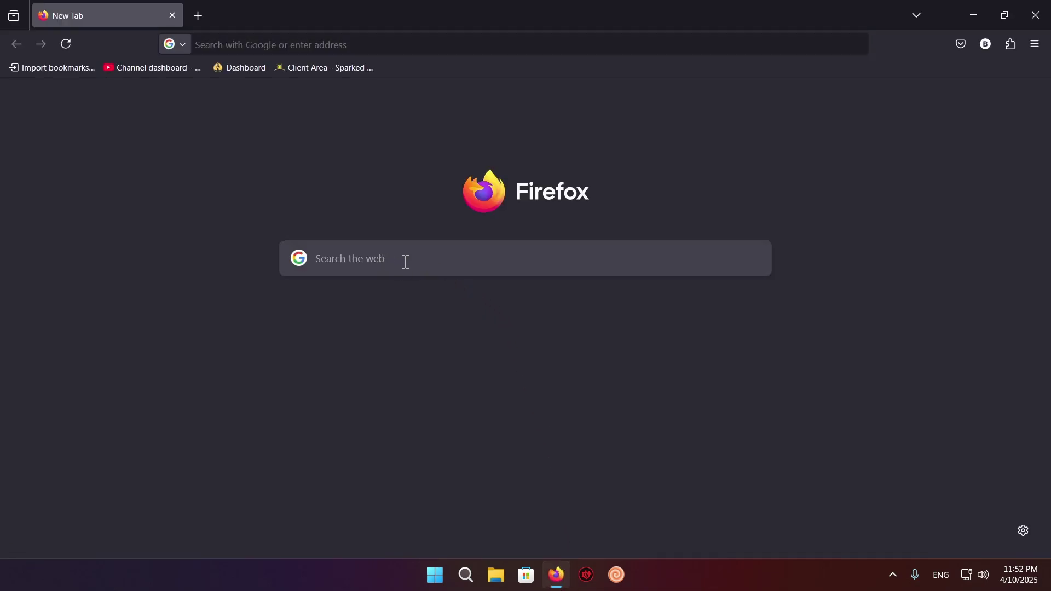
text(Lu)
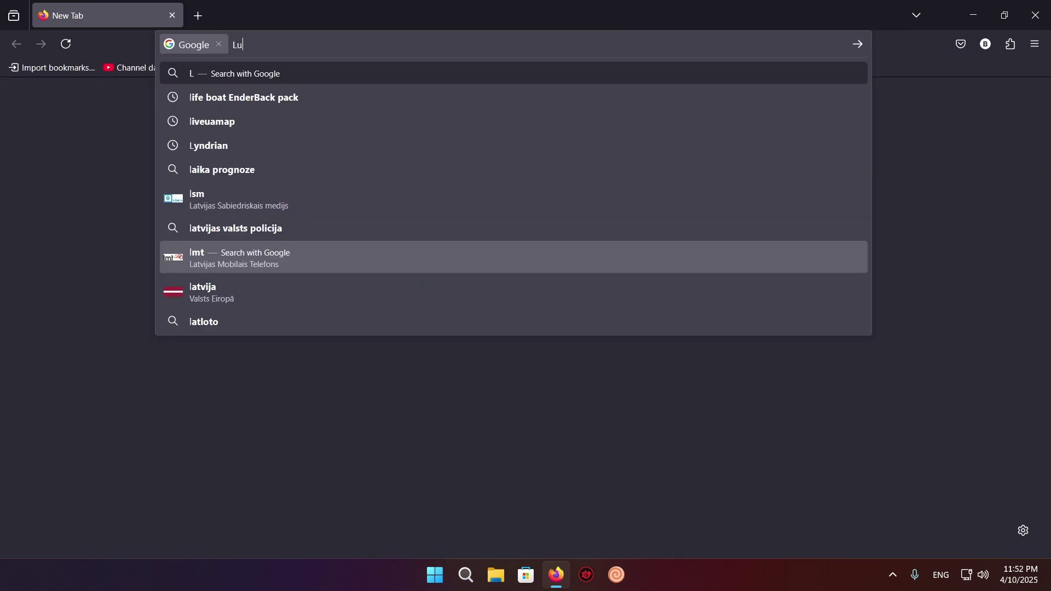
text(nar Client)
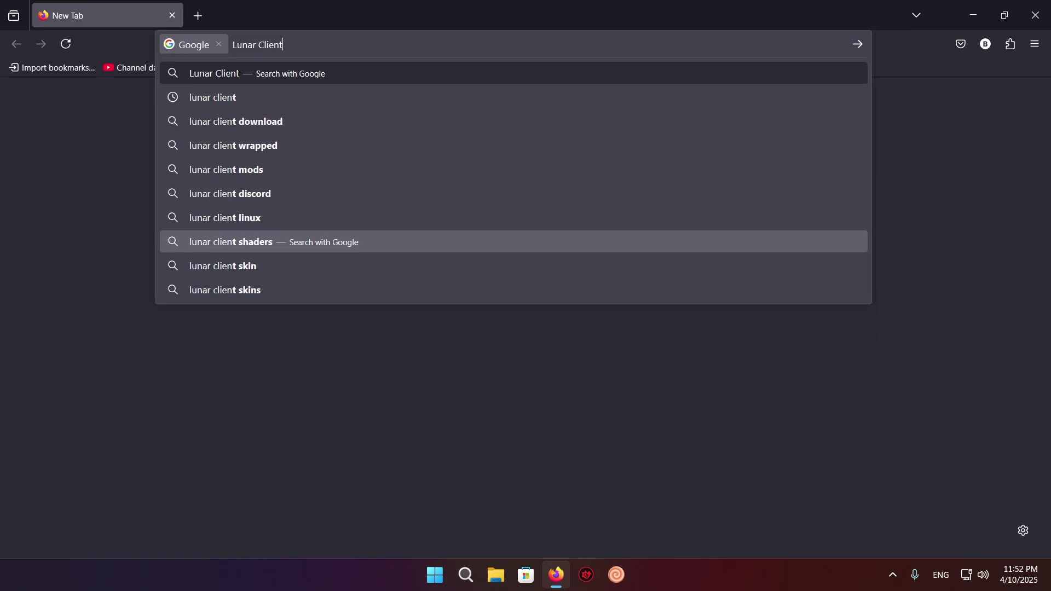
key(Return)
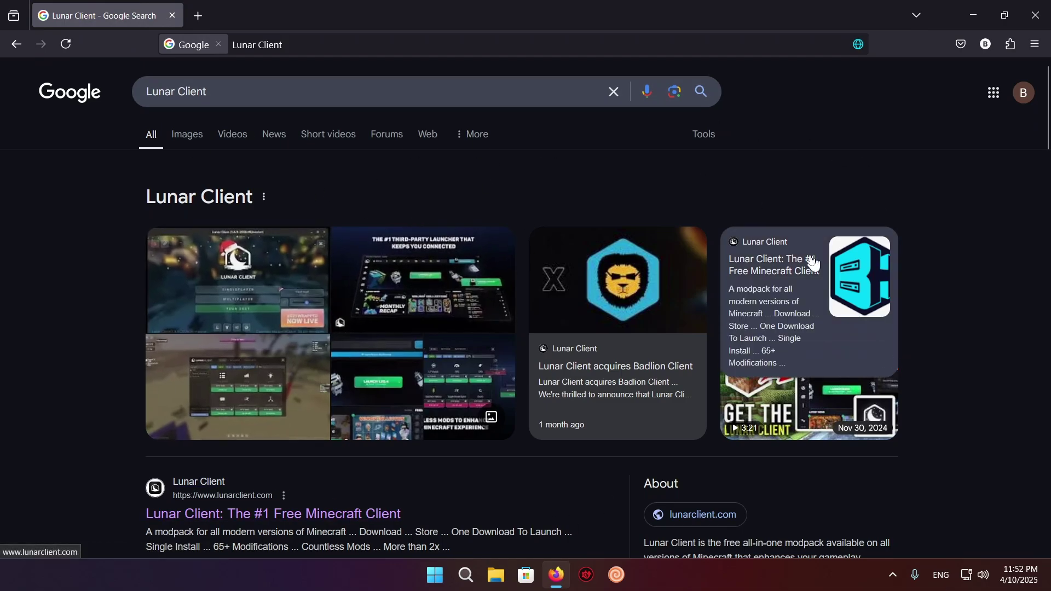
Open the official Lunar Client website from the search results and download the Windows installer from its download page
scroll(977, 246, down, 8)
scroll(2, 425, up, 8)
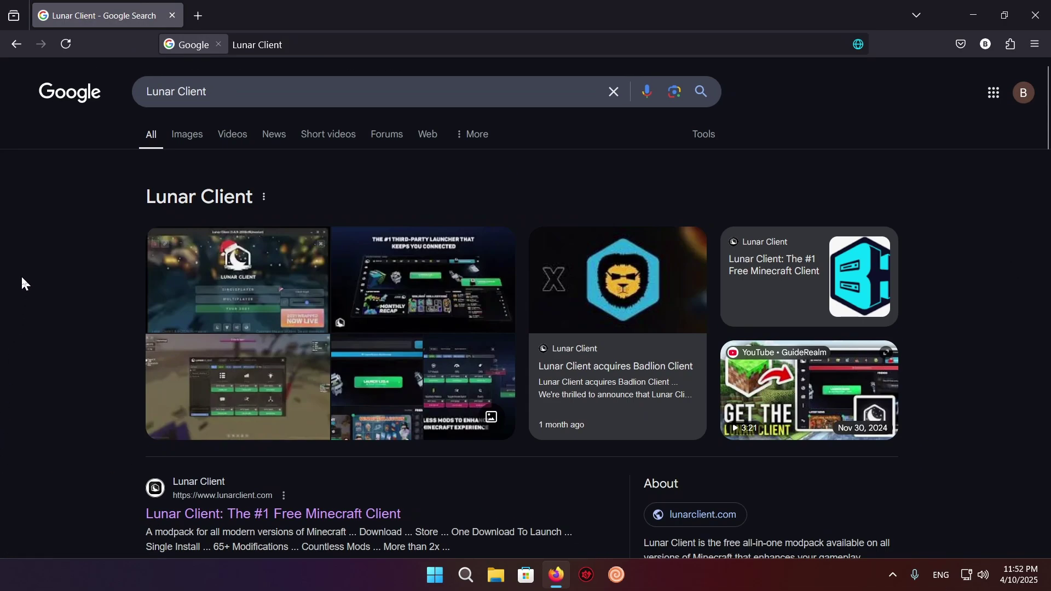
scroll(3, 283, down, 1)
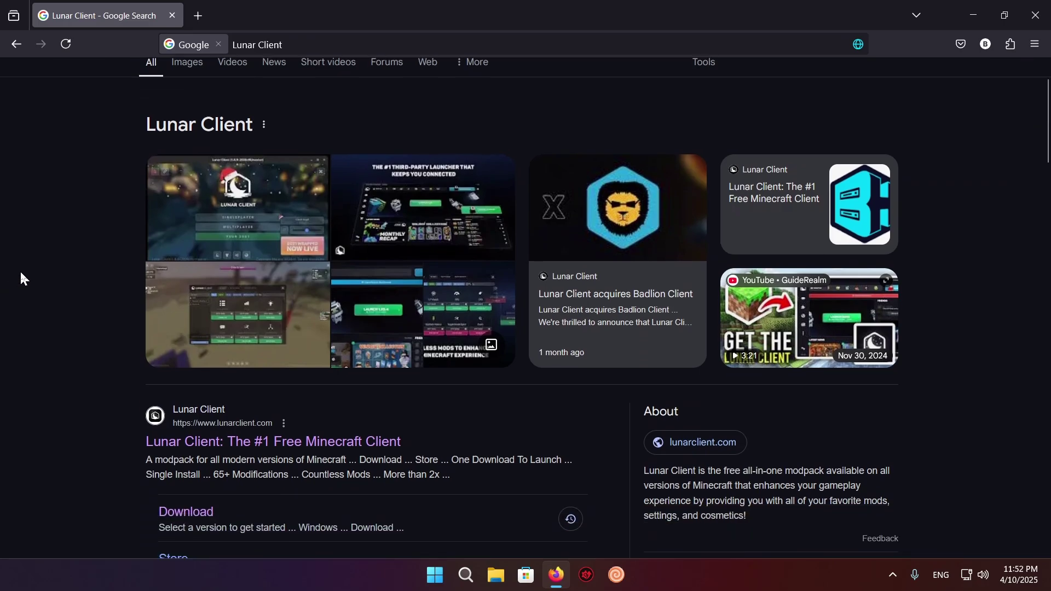
click(314, 445)
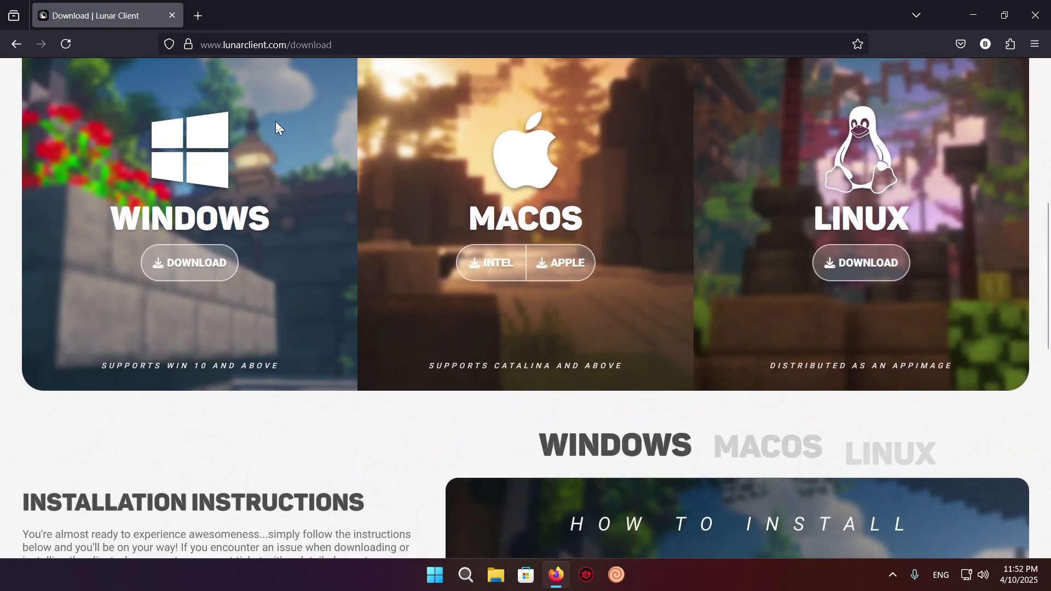
scroll(274, 129, up, 2)
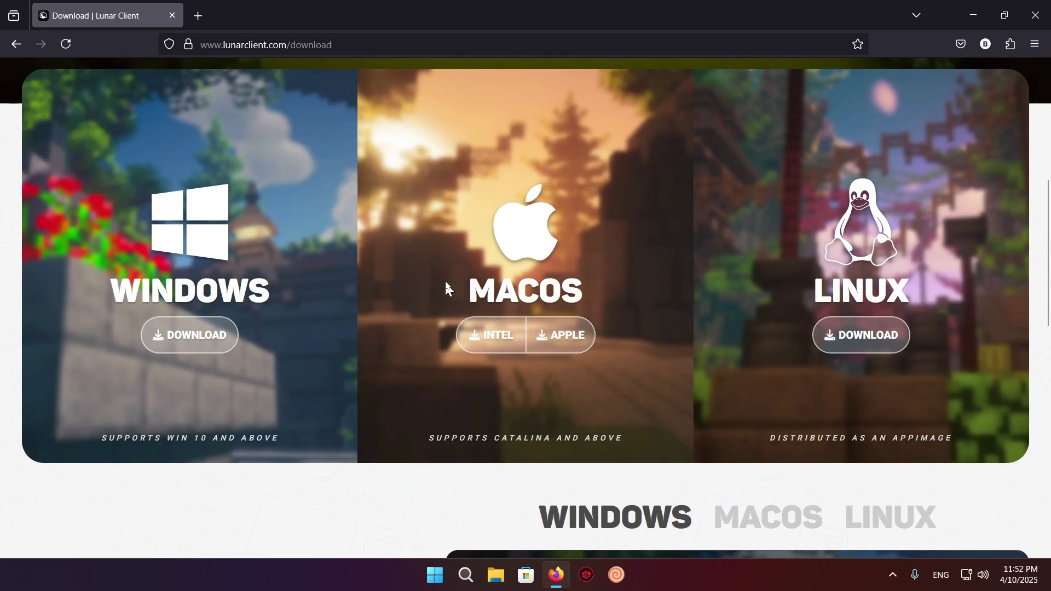
click(167, 333)
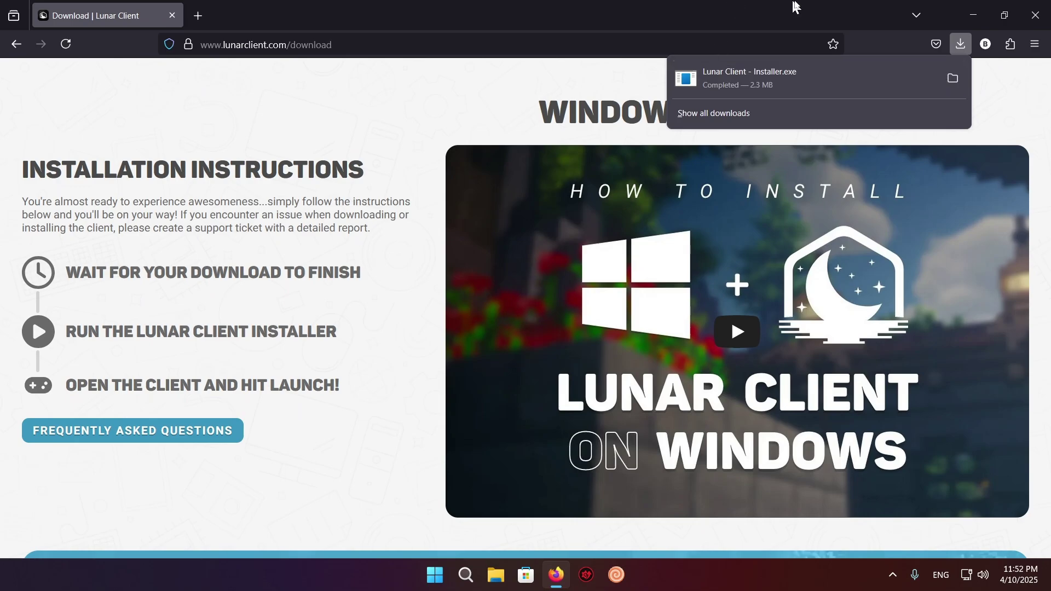
Close the browser and run Lunar Client - Installer.exe from the Downloads folder
click(1035, 15)
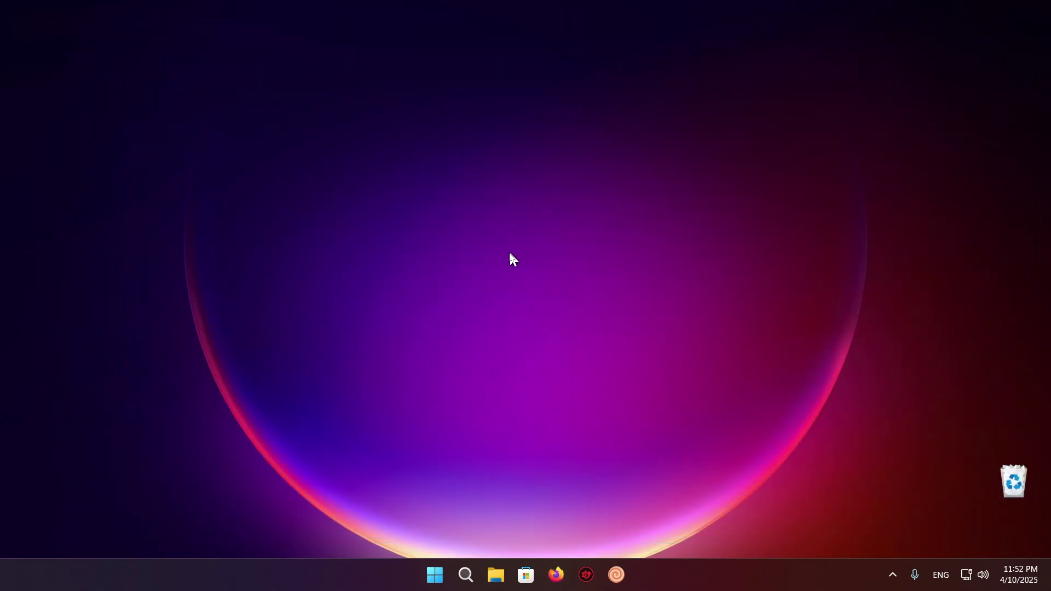
click(496, 575)
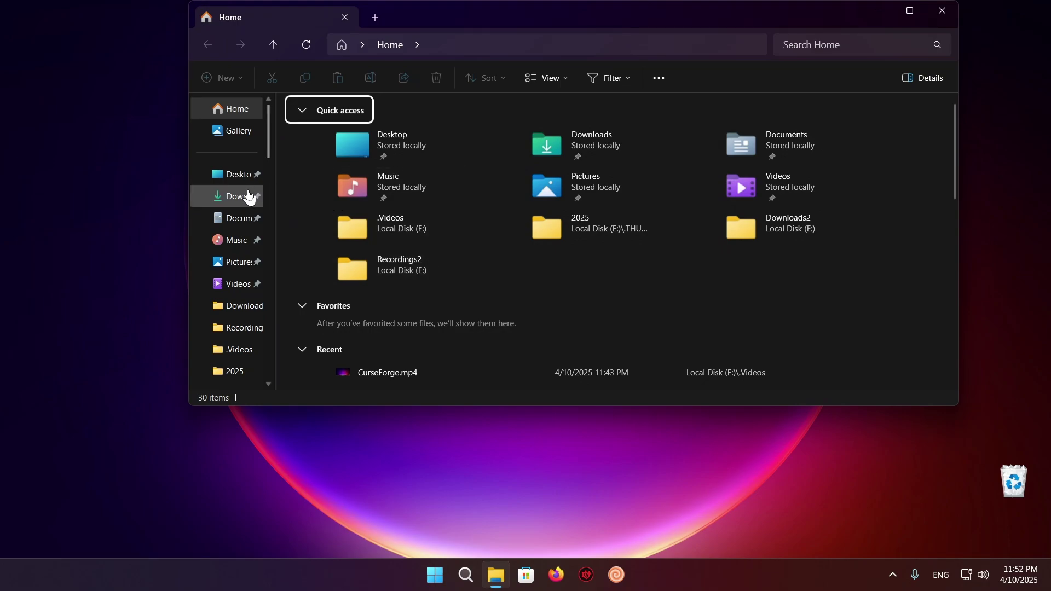
click(225, 199)
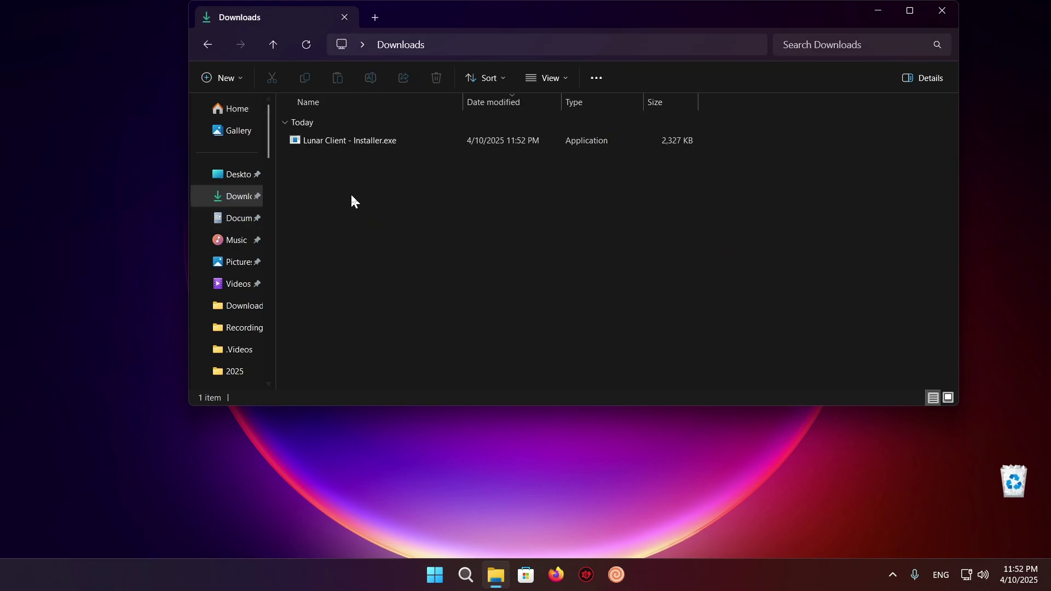
double_click(361, 141)
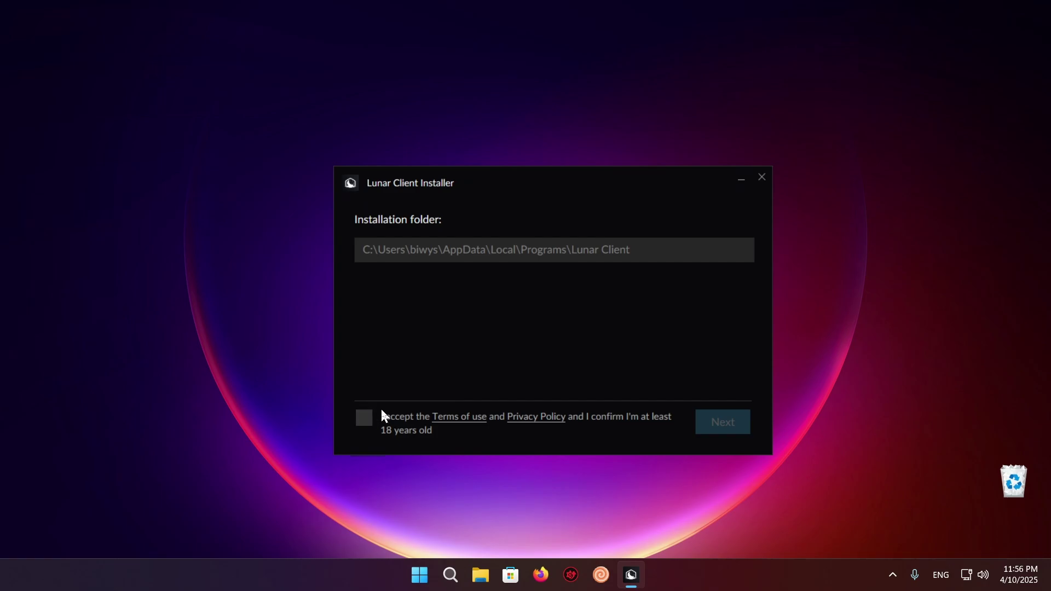
Accept the terms of use and privacy policy, keep the default installation folder, and accept the privacy consent to install Lunar Client
click(364, 419)
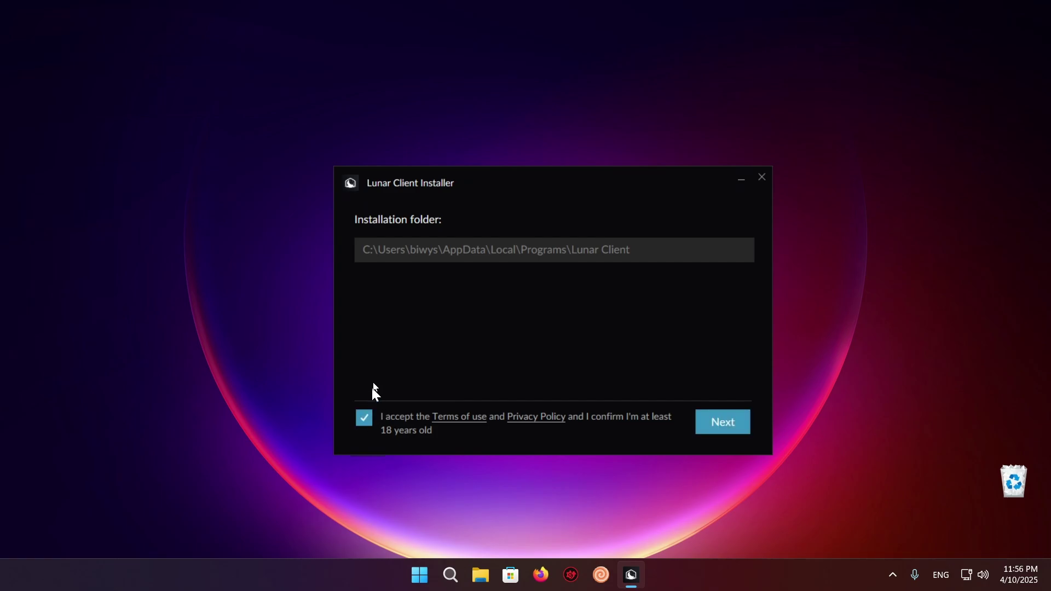
click(715, 419)
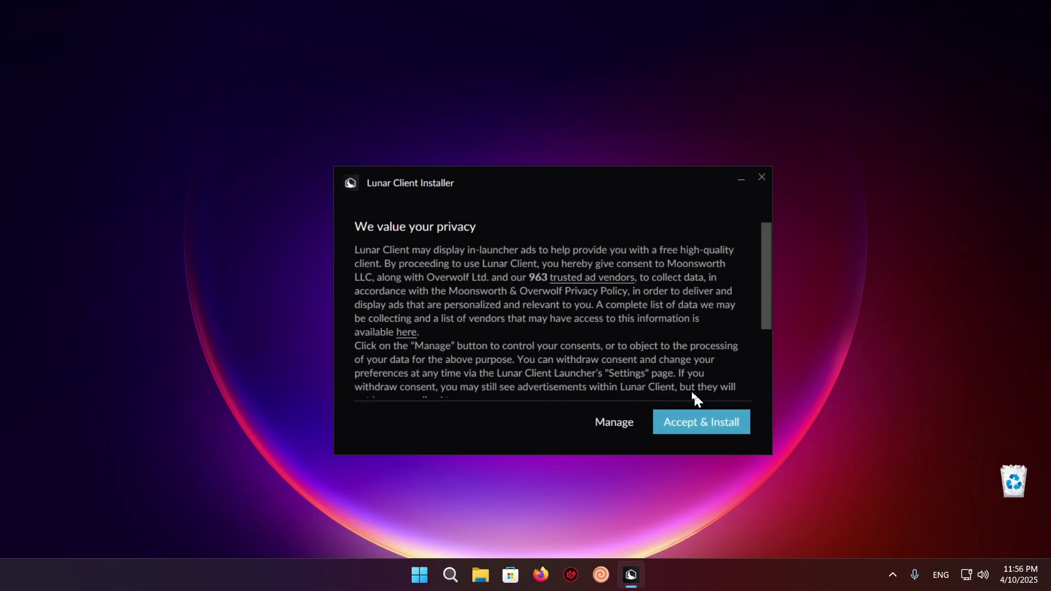
click(695, 420)
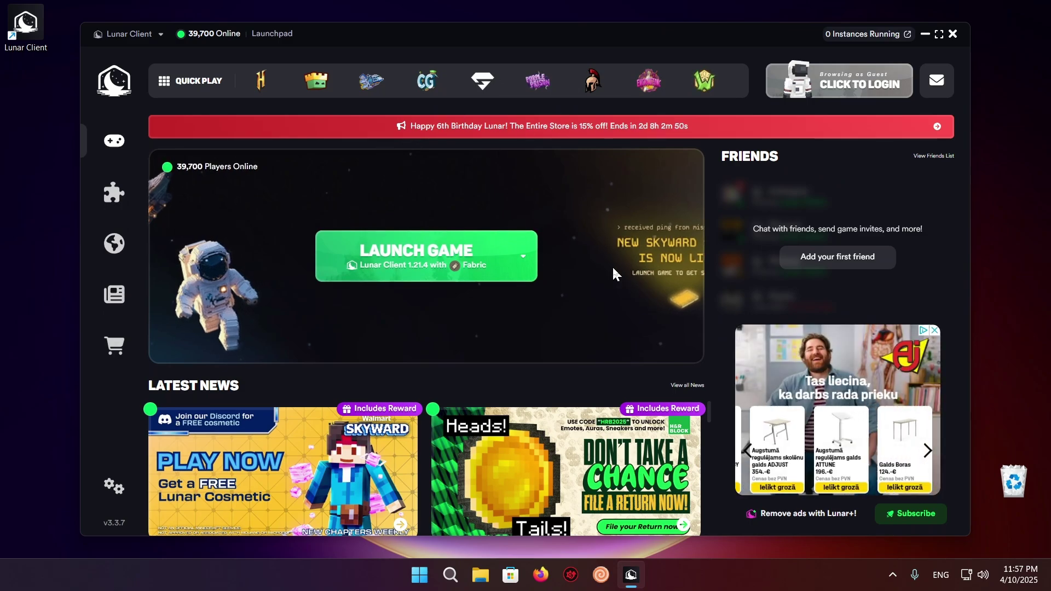
Log in to the launcher with the Minecraft account and select game version 1.21.5
click(844, 87)
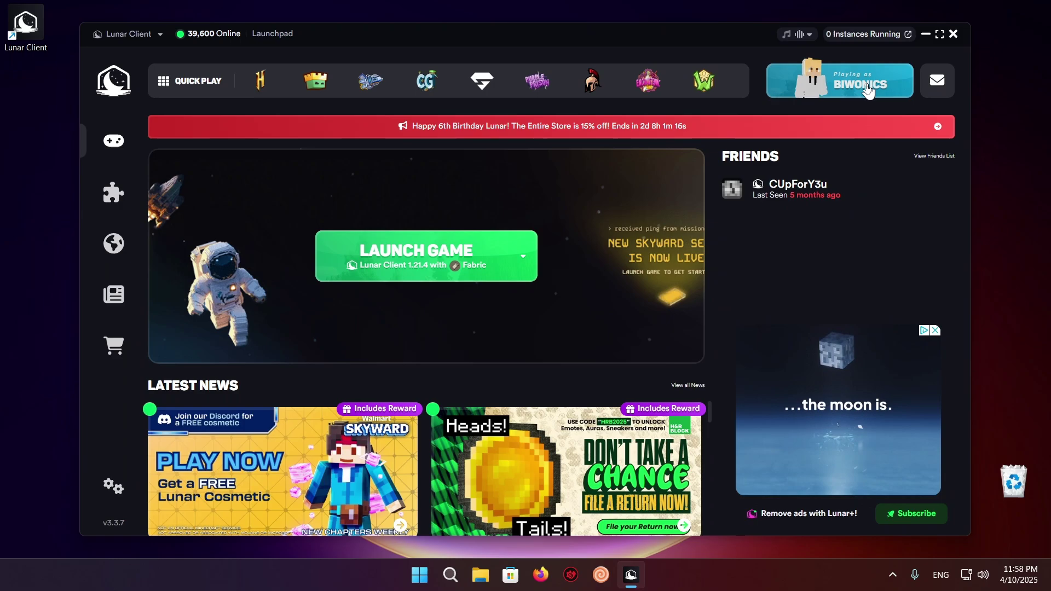
click(529, 260)
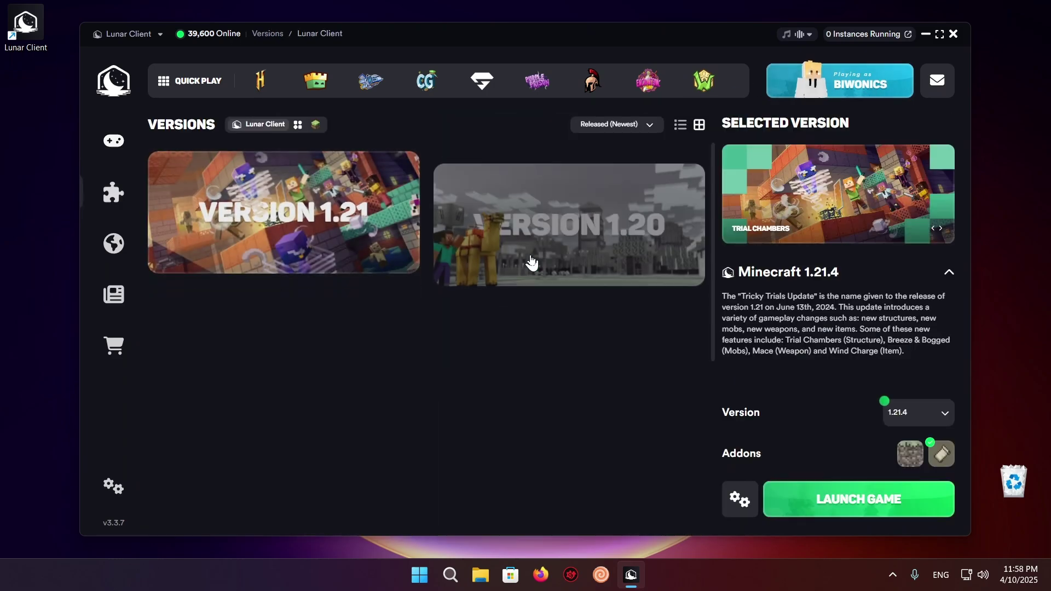
click(902, 409)
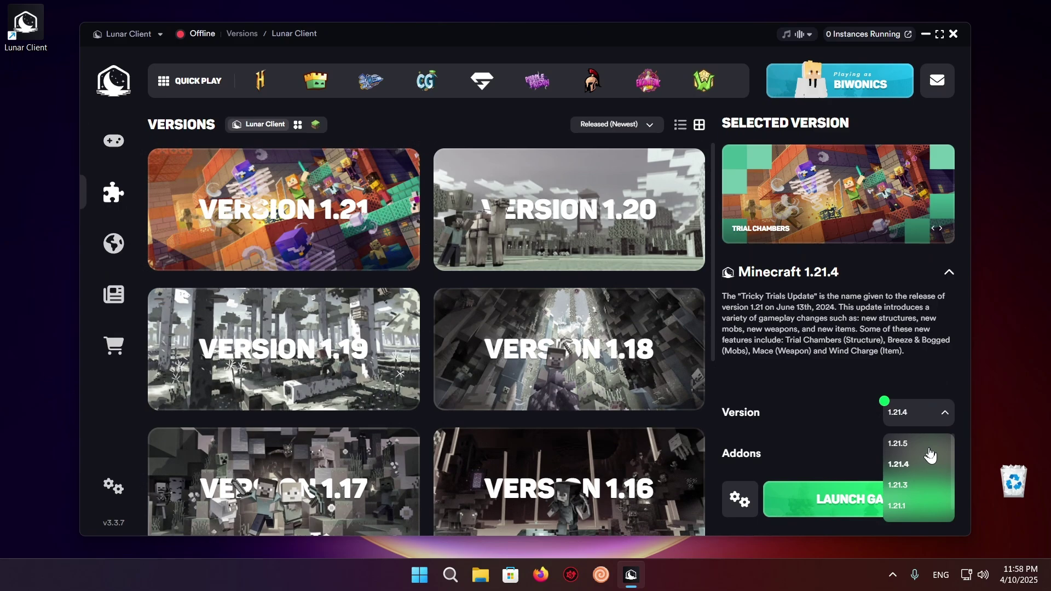
click(930, 445)
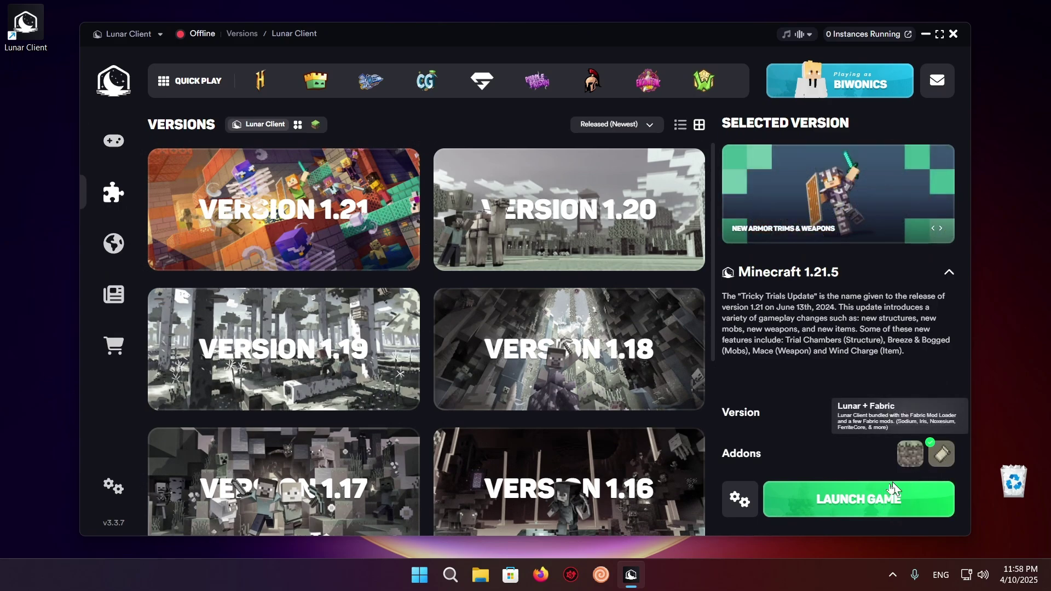
Set the allocated memory to 7.0 GB in the Minecraft 1.21.5 settings and launch the game
click(739, 498)
drag(425, 403, 322, 404)
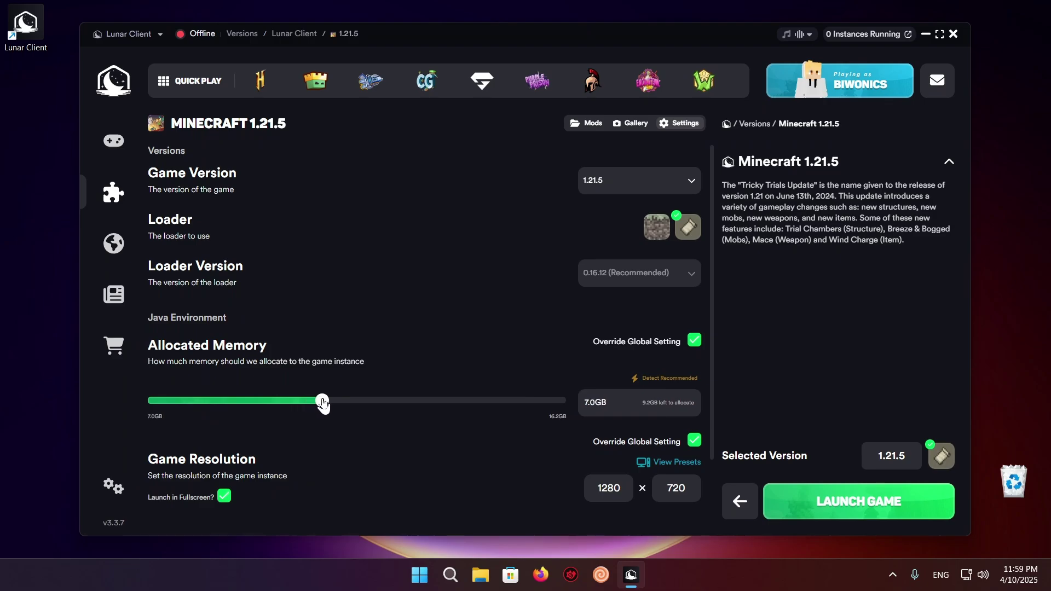
click(832, 492)
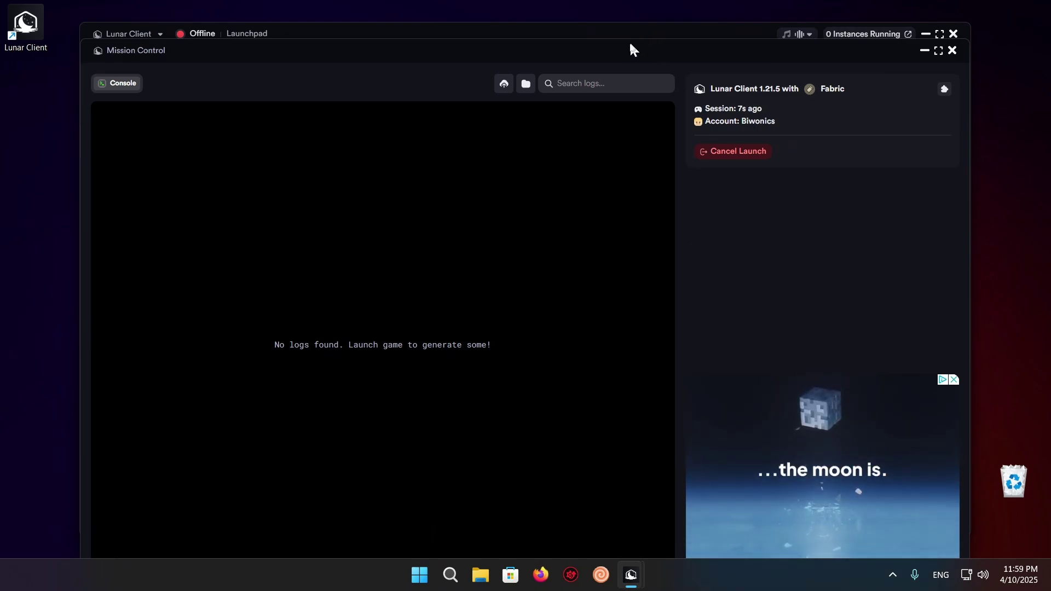
Rearrange the Mission Control and launcher windows to examine the download progress and the launch log
drag(624, 51, 635, 5)
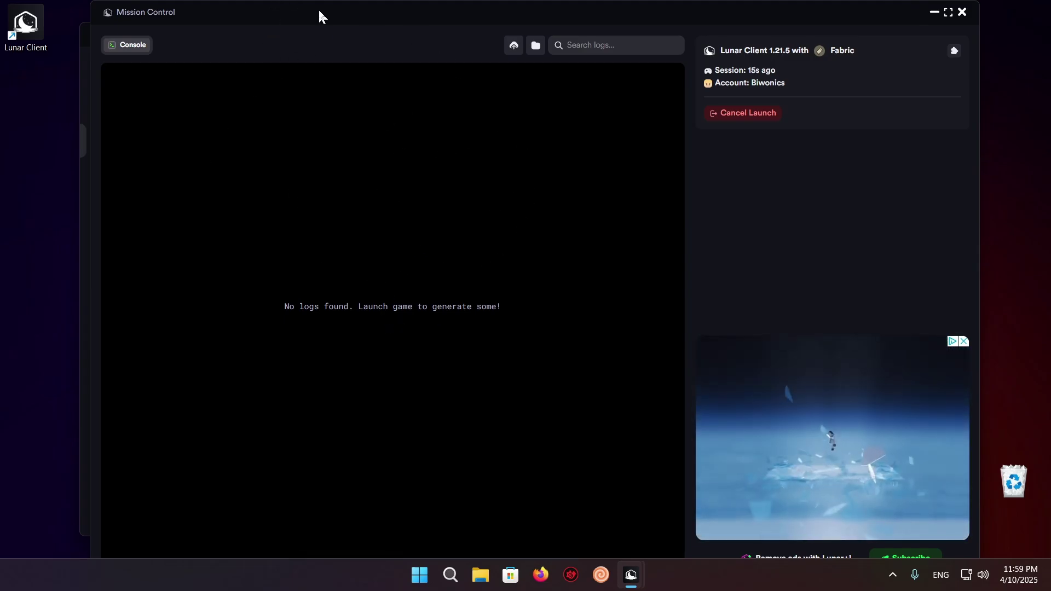
mouse_move(323, 15)
mouse_down()
mouse_move(334, 269)
mouse_move(270, 368)
mouse_move(376, 5)
mouse_move(340, 5)
mouse_move(338, 16)
mouse_up()
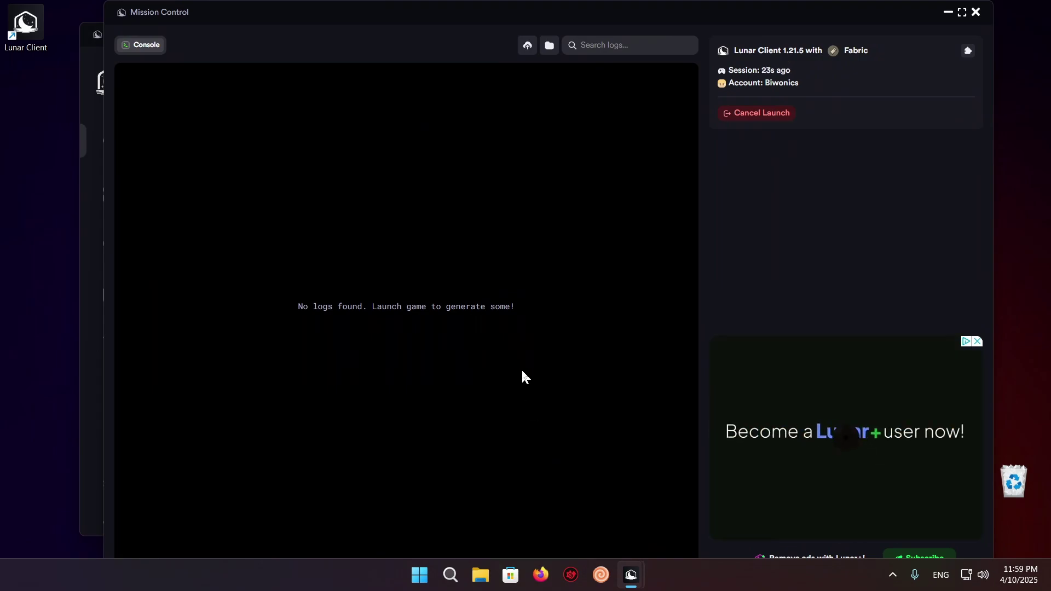
drag(662, 15, 665, 486)
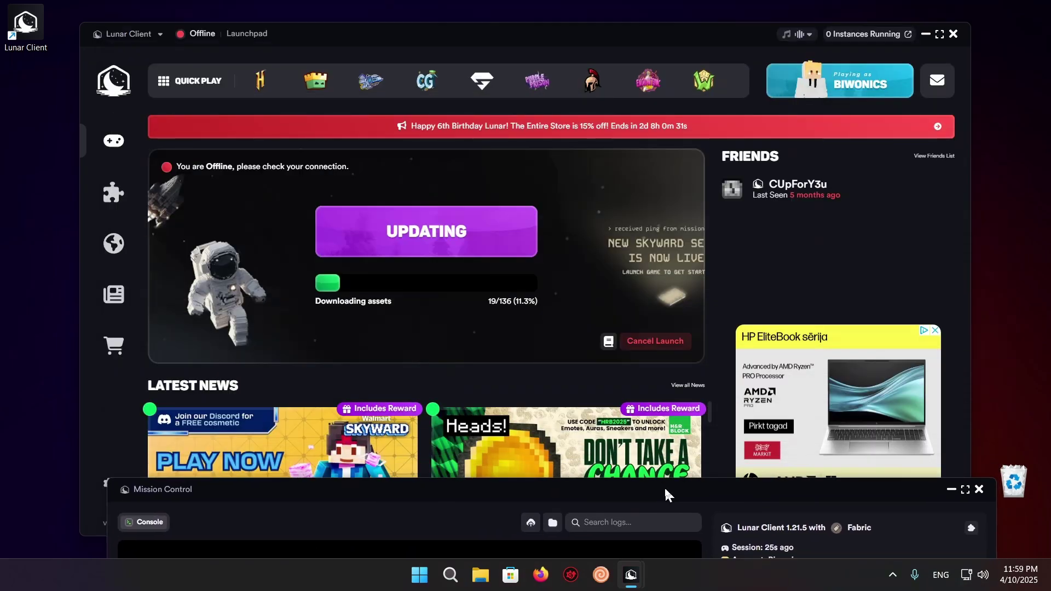
drag(441, 504, 421, 556)
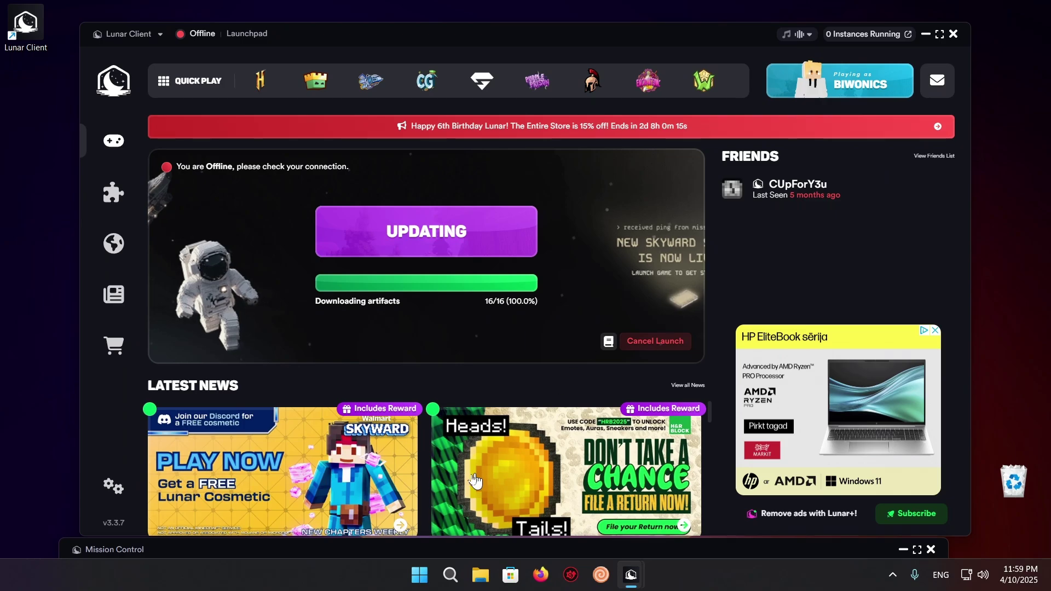
drag(500, 43, 1018, 33)
drag(550, 550, 571, 11)
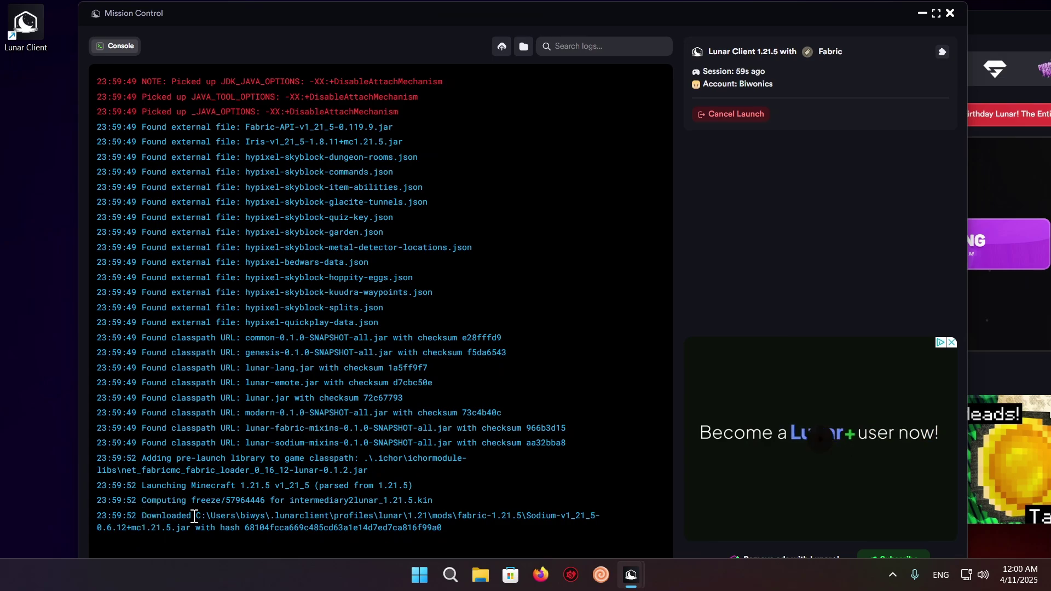
click(269, 519)
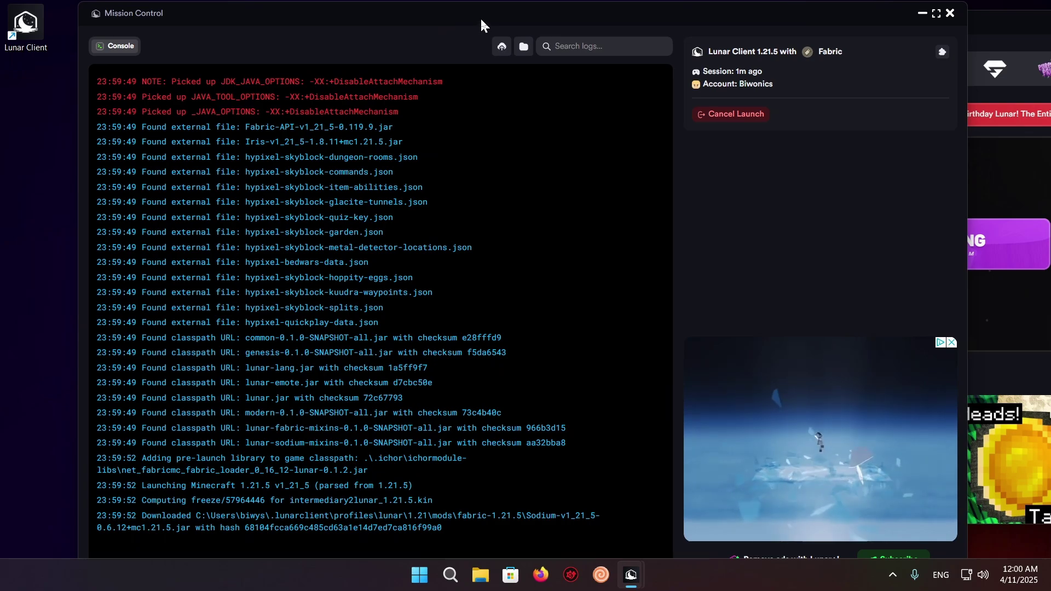
drag(480, 17, 11, 104)
drag(729, 32, 500, 67)
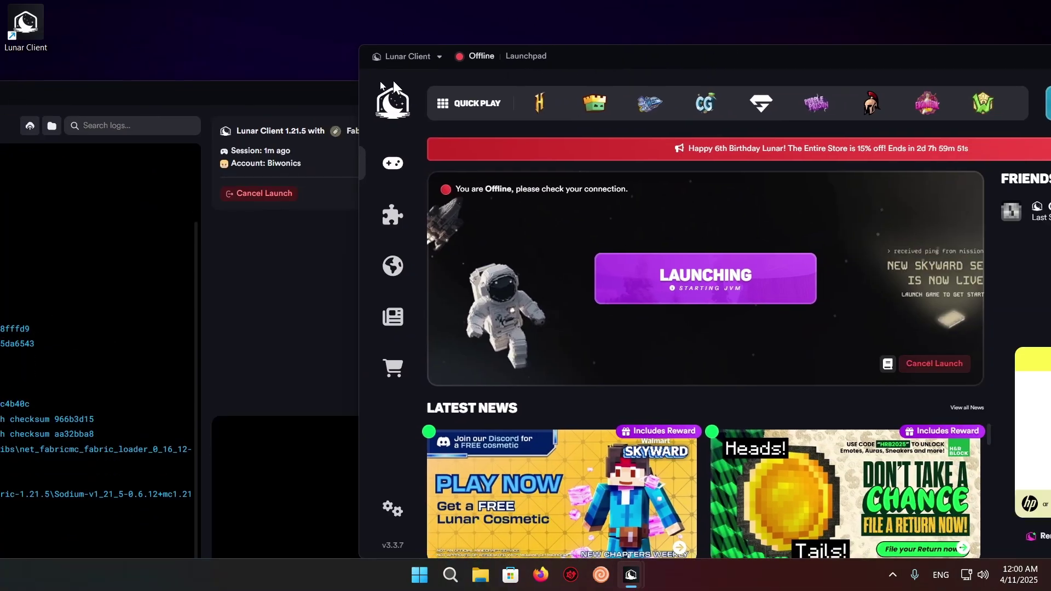
drag(240, 98, 765, 12)
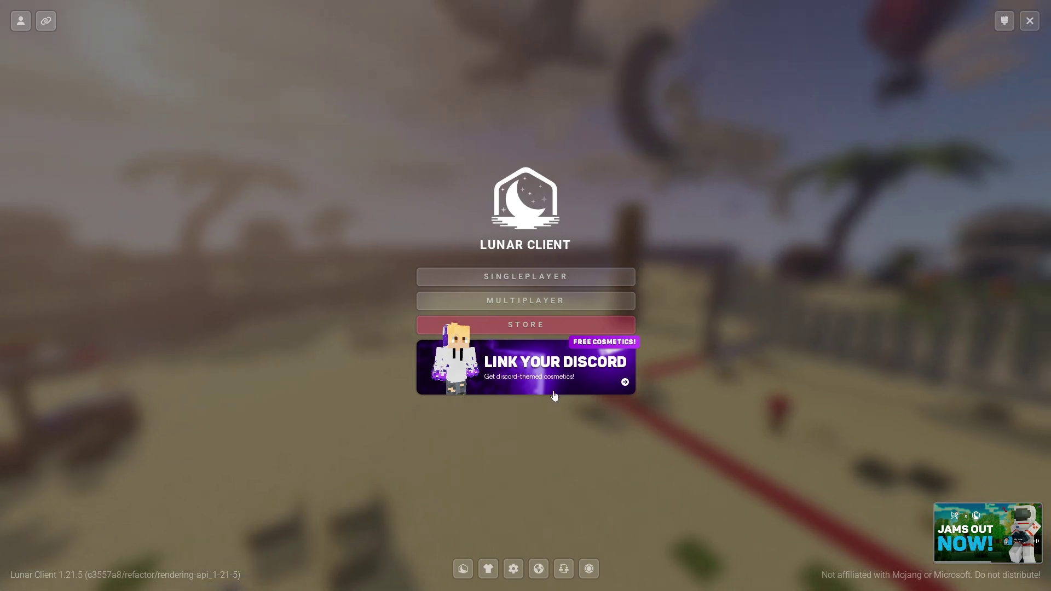
Add a multiplayer server with the address hypixel.net, keeping the default server name, and join it
click(523, 306)
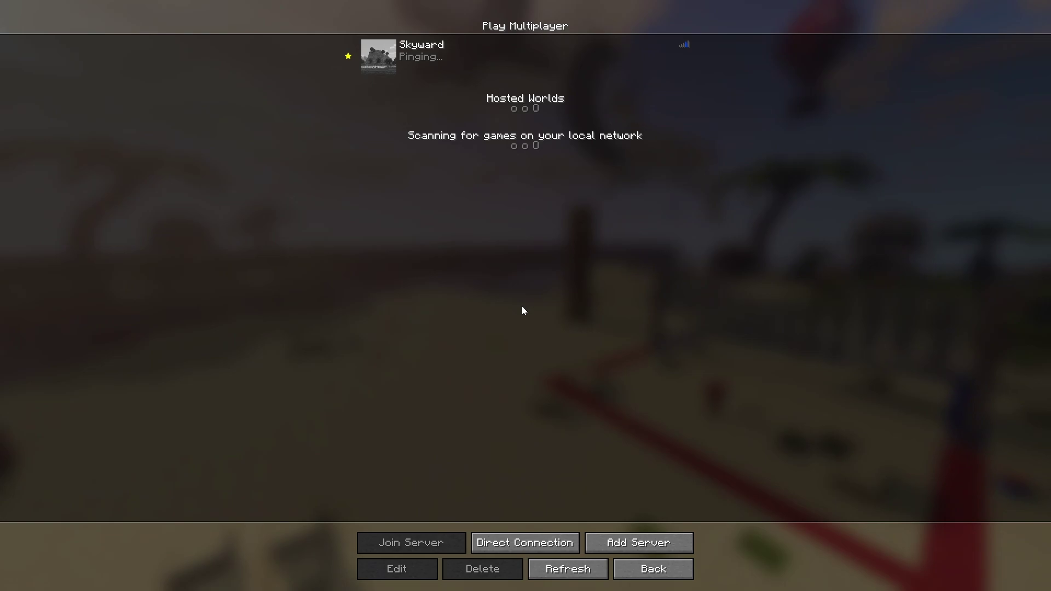
click(628, 535)
click(512, 125)
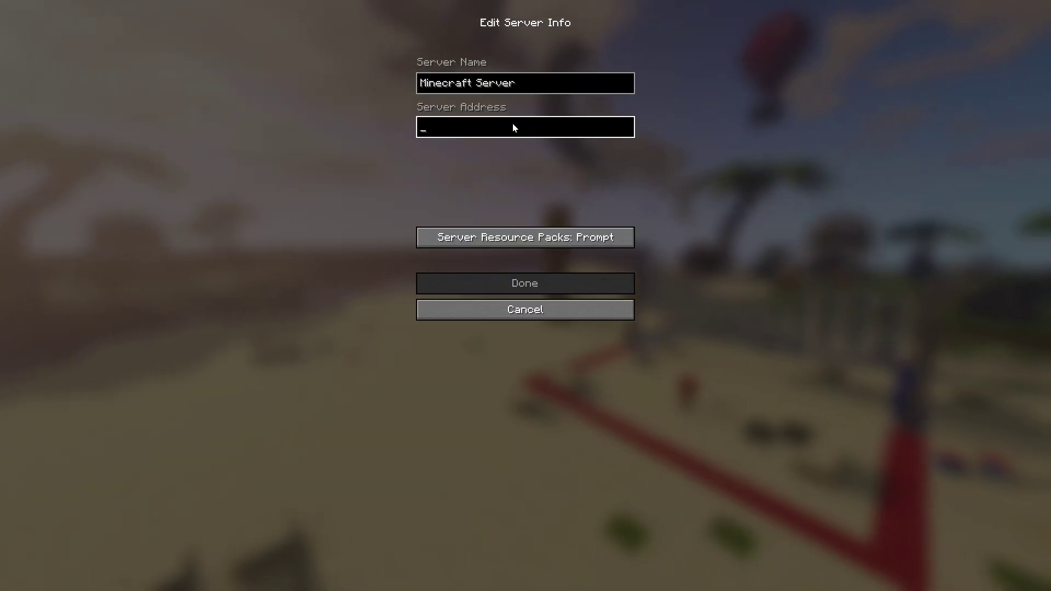
text(hypixe)
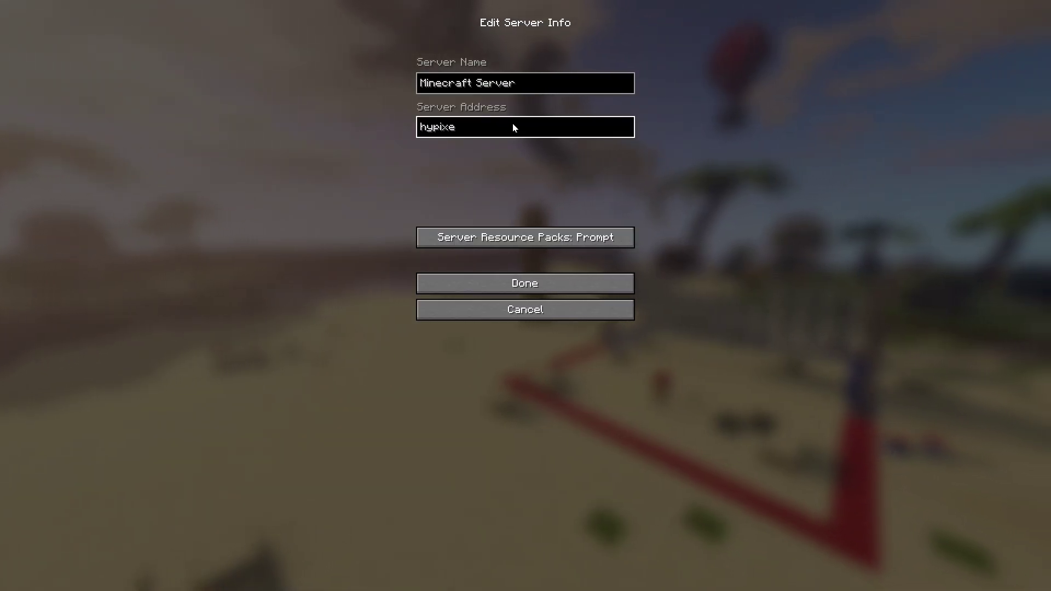
text(l.net)
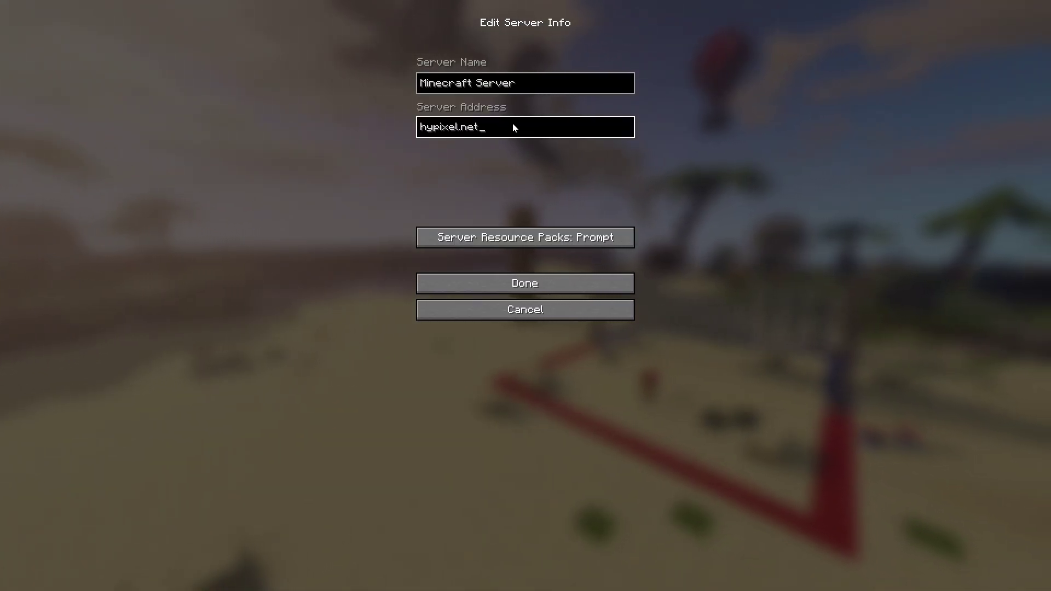
click(549, 280)
double_click(566, 93)
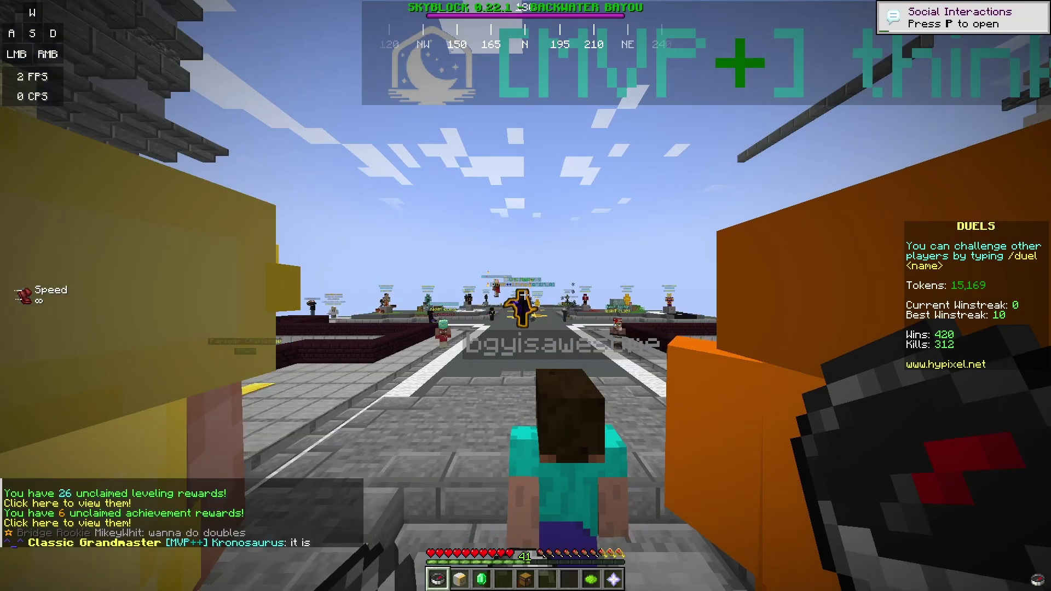
Select the sixth hotbar slot, set Max Shadow Distance to 9 chunks in the video settings, and return to the game
key(6)
key(w)
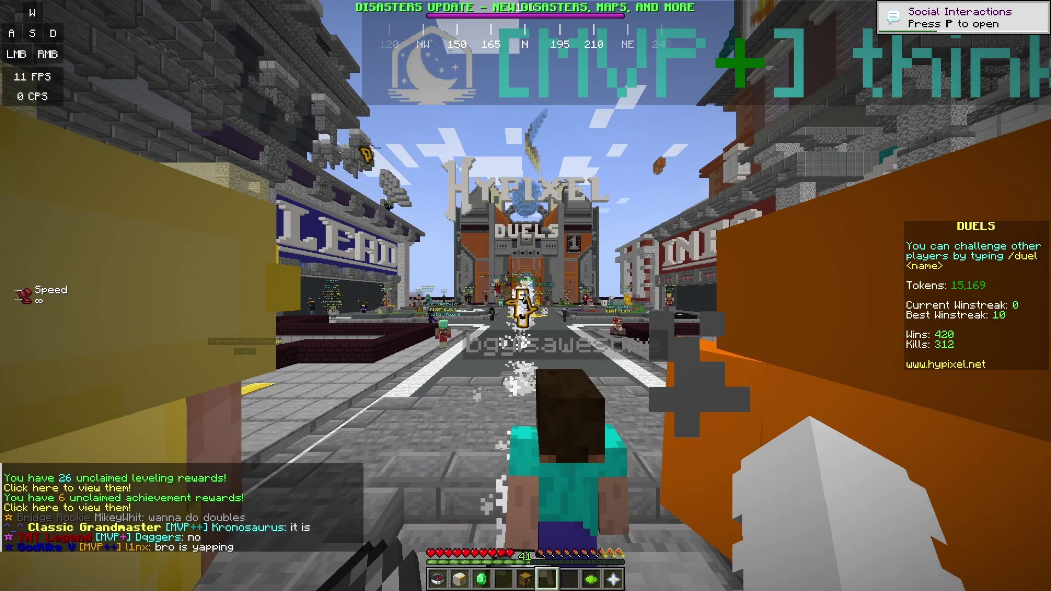
key(Escape)
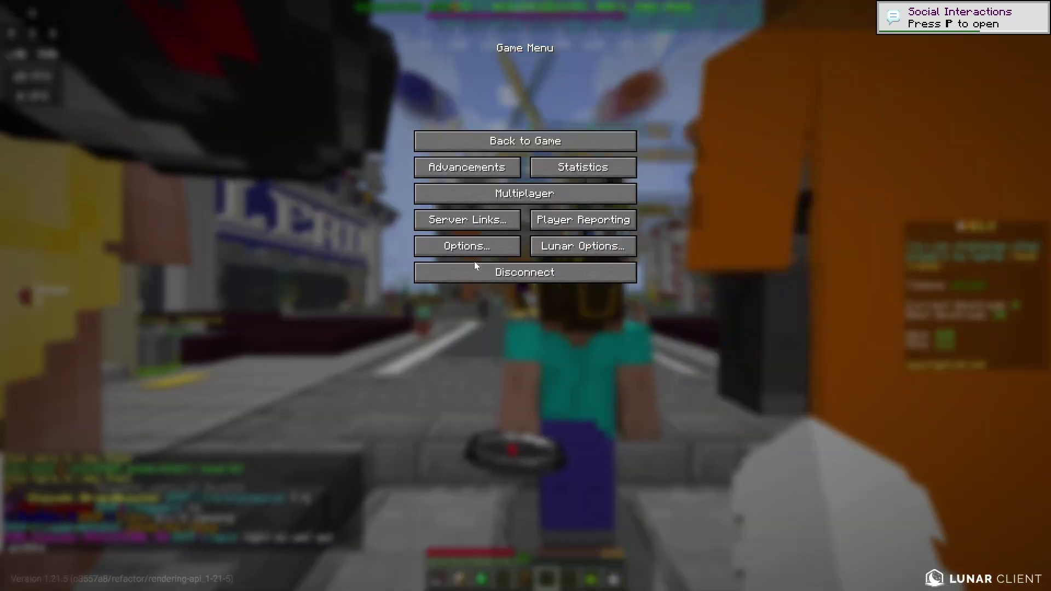
click(474, 242)
click(469, 140)
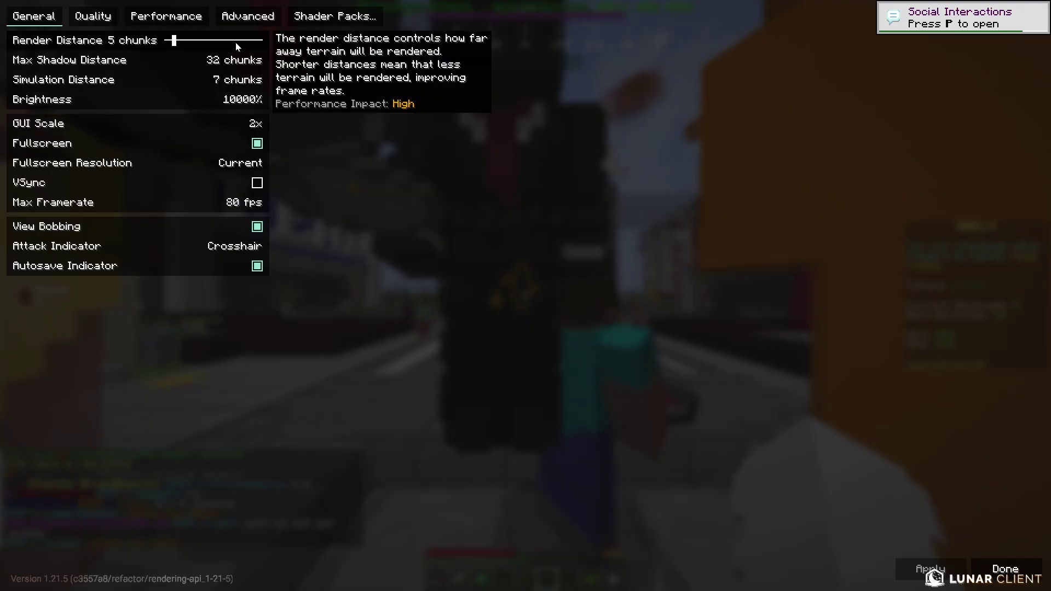
drag(257, 59, 195, 62)
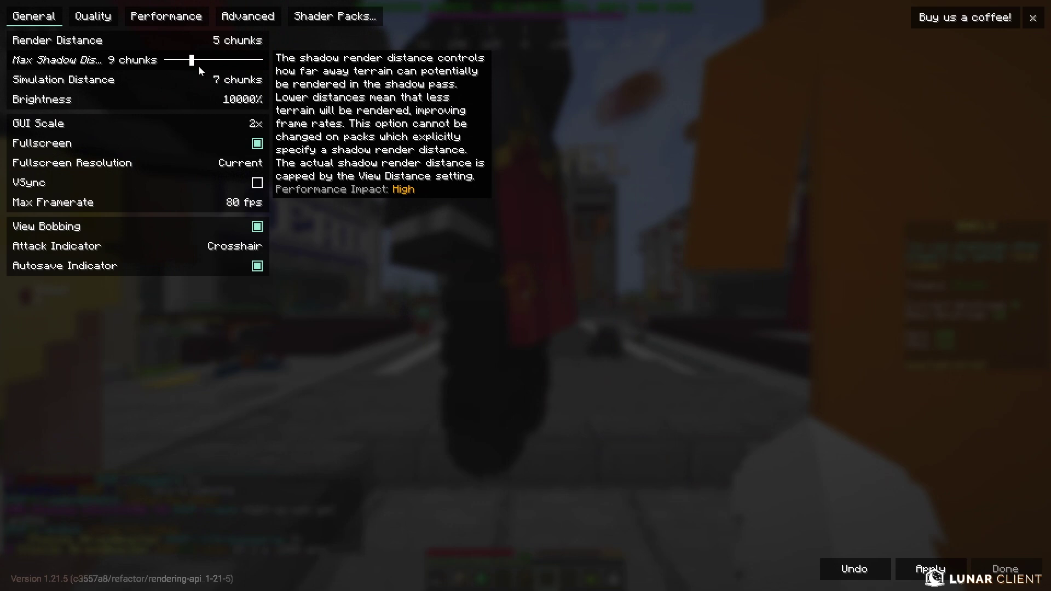
click(920, 570)
key(Escape)
key(Escape)
key(Escape)
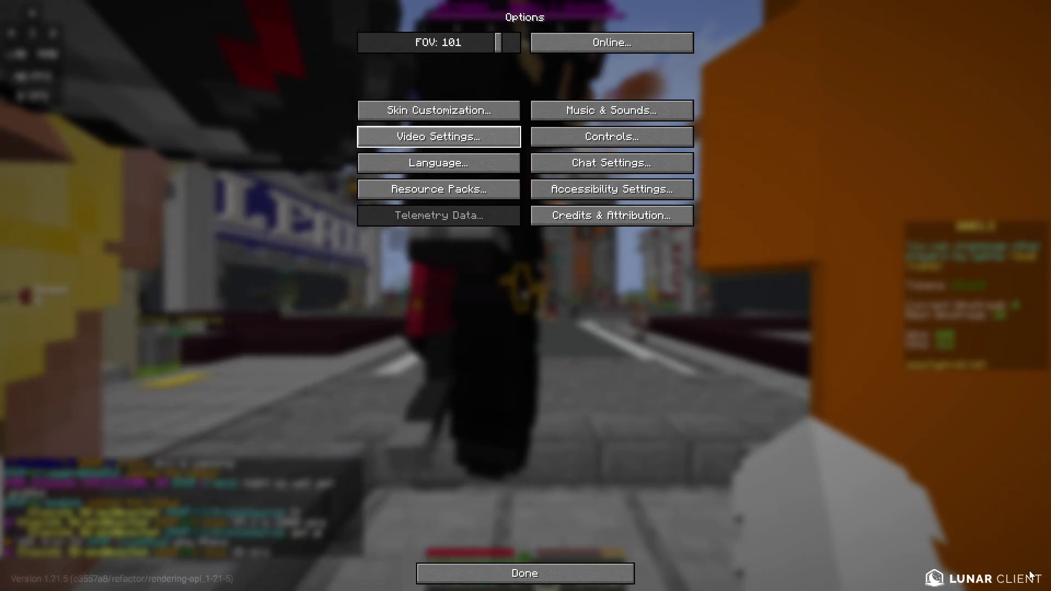
Run forward through the Duels lobby past the game characters and reload the shaders on the way
key(space)
key(space)
key(w)
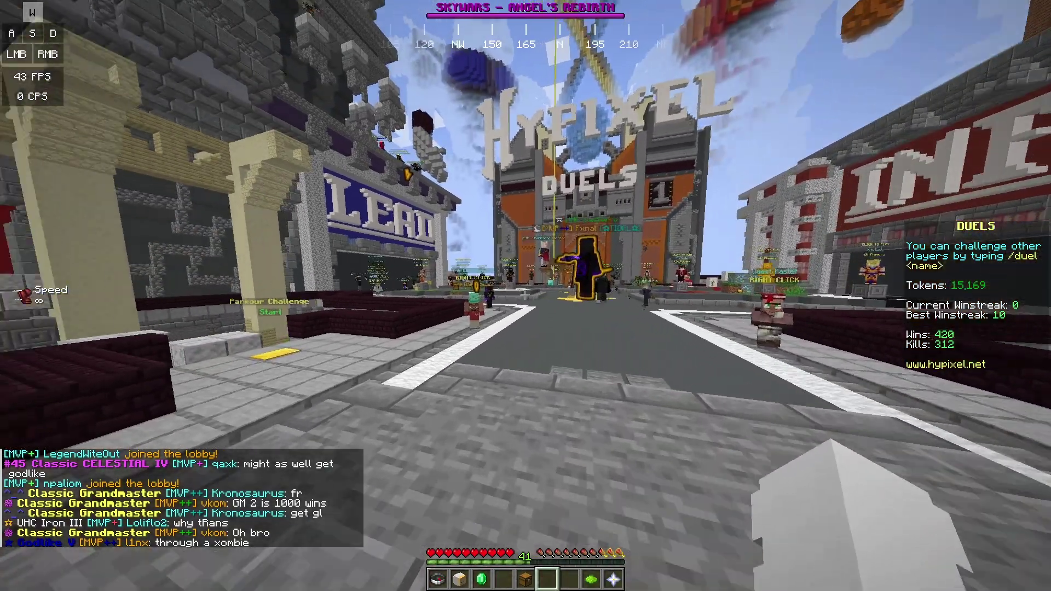
key(f3+r)
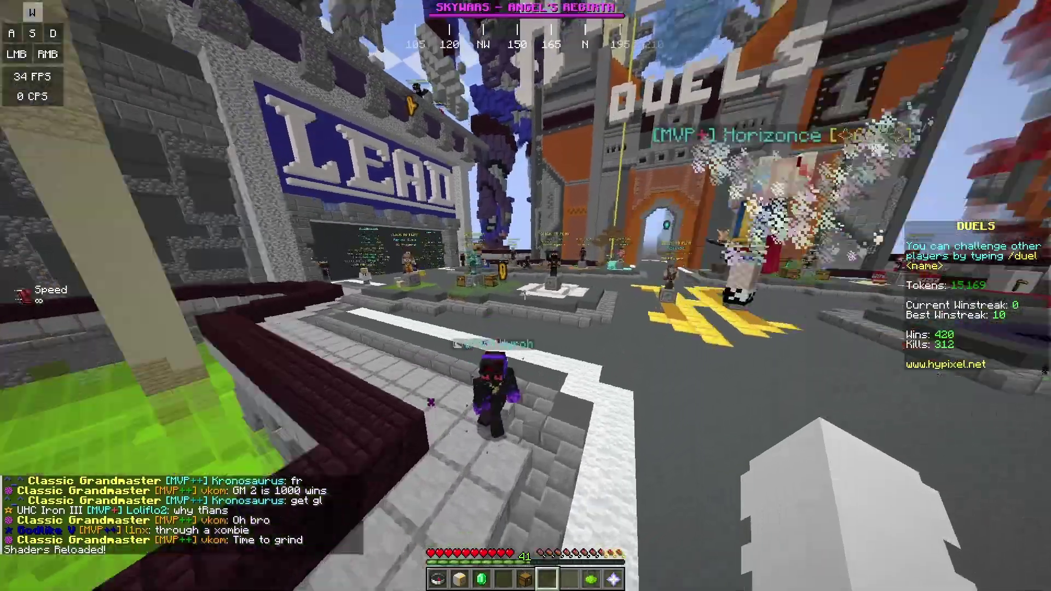
key(ctrl)
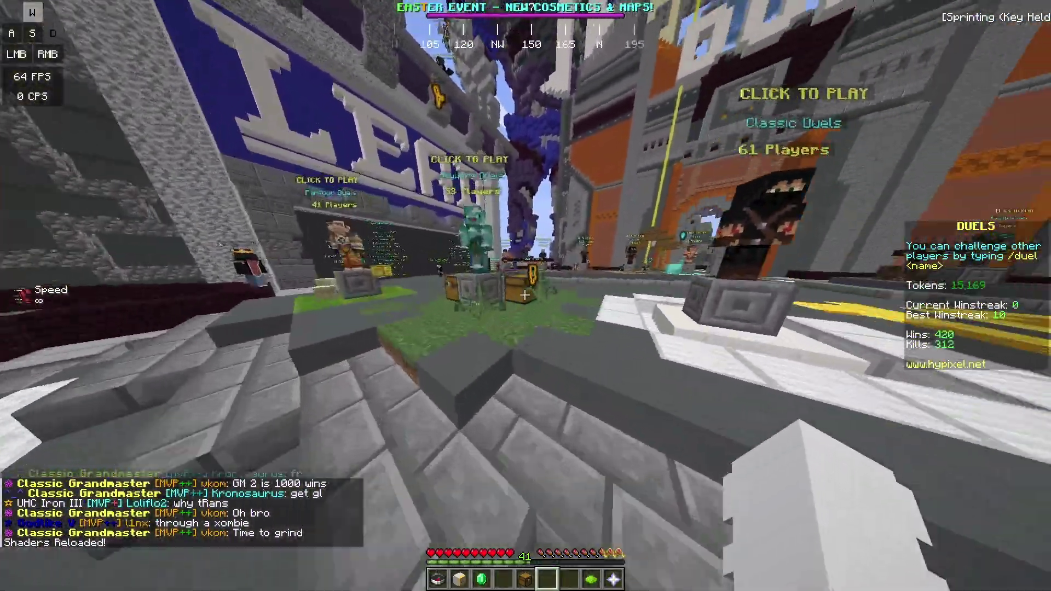
key(w)
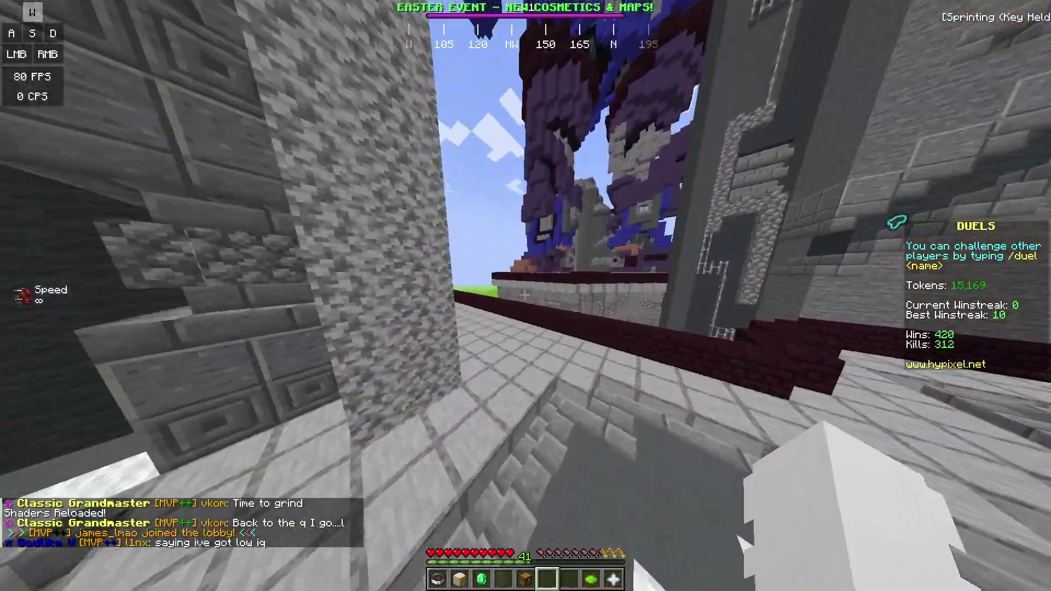
Sprint along the dark brick ledge beside the green pool in the Duels lobby while swinging the empty hand
click(526, 295)
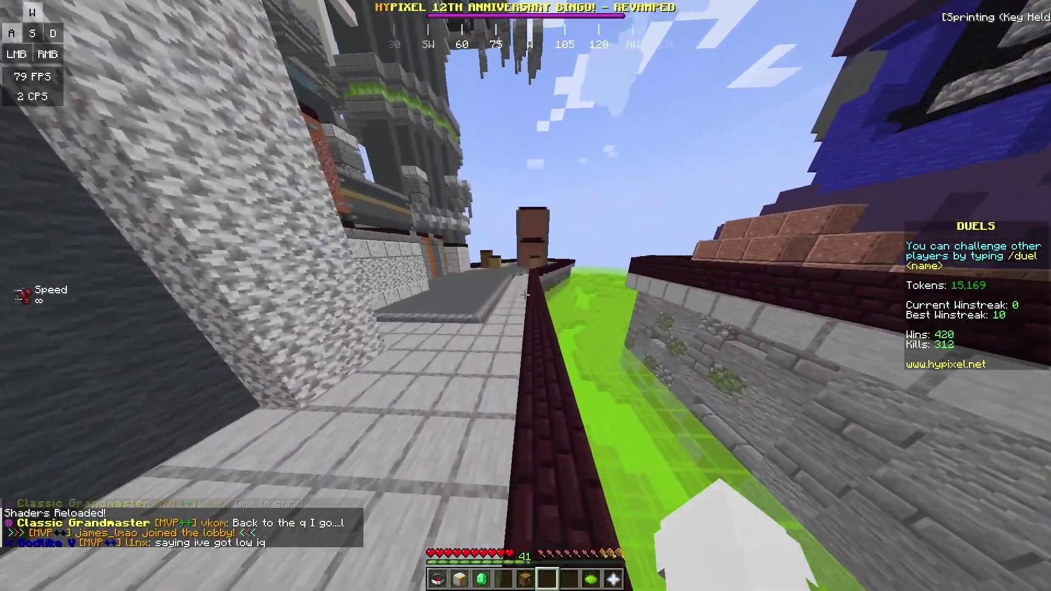
click(524, 295)
click(524, 296)
click(525, 295)
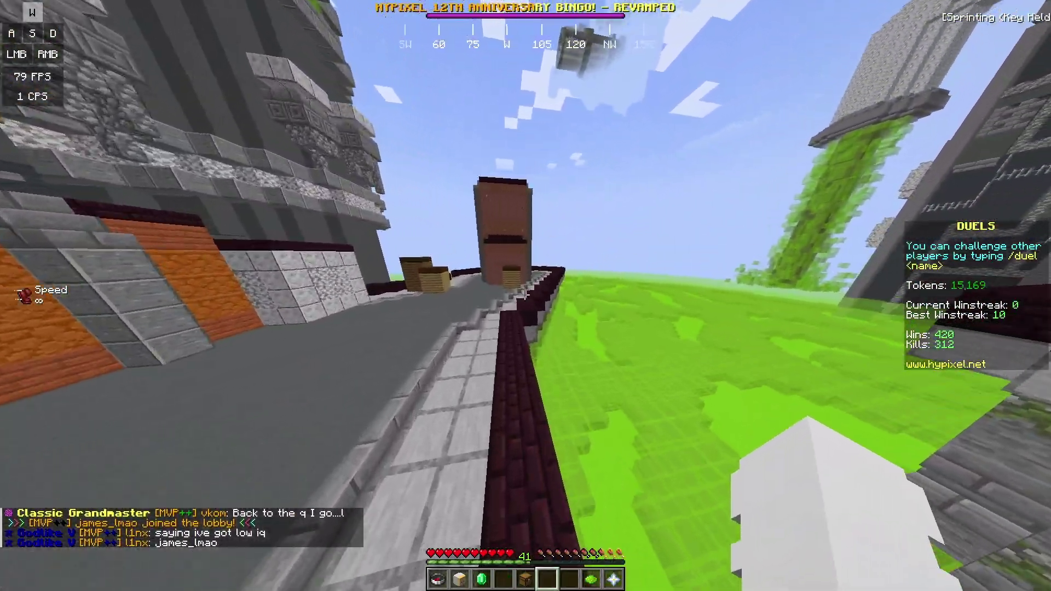
click(524, 296)
click(524, 296)
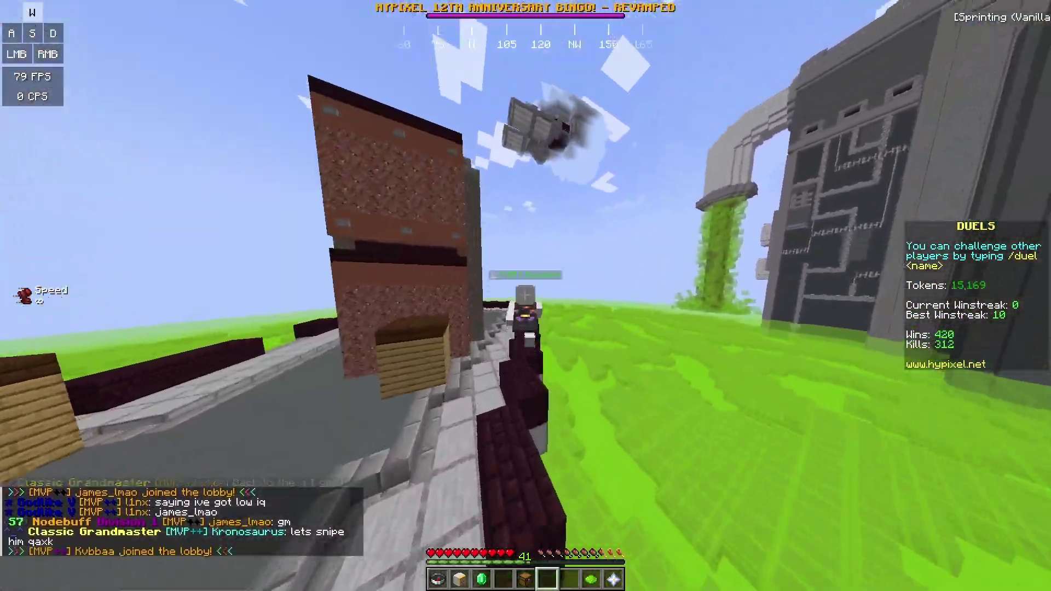